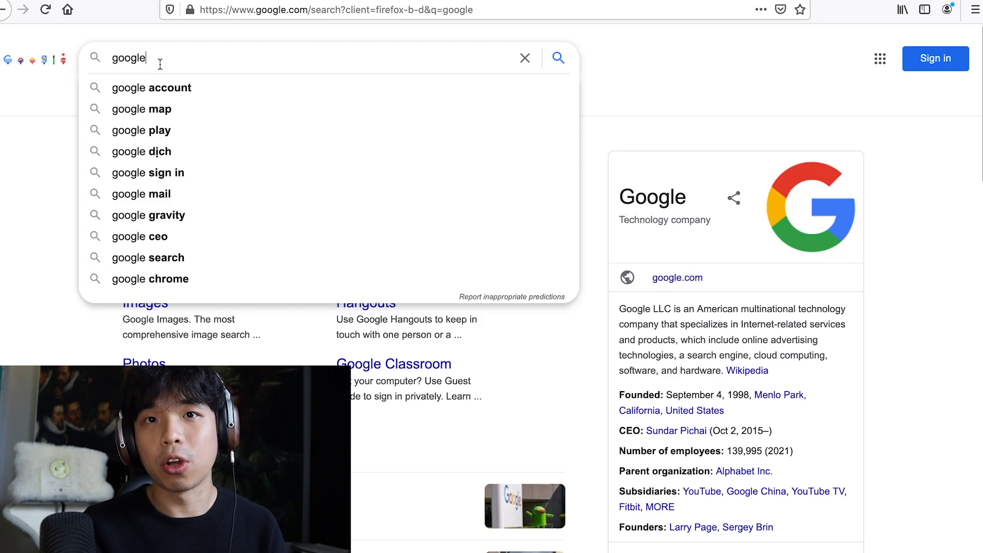
Select the existing search words so they can be replaced with 'metamask'
double_click(131, 58)
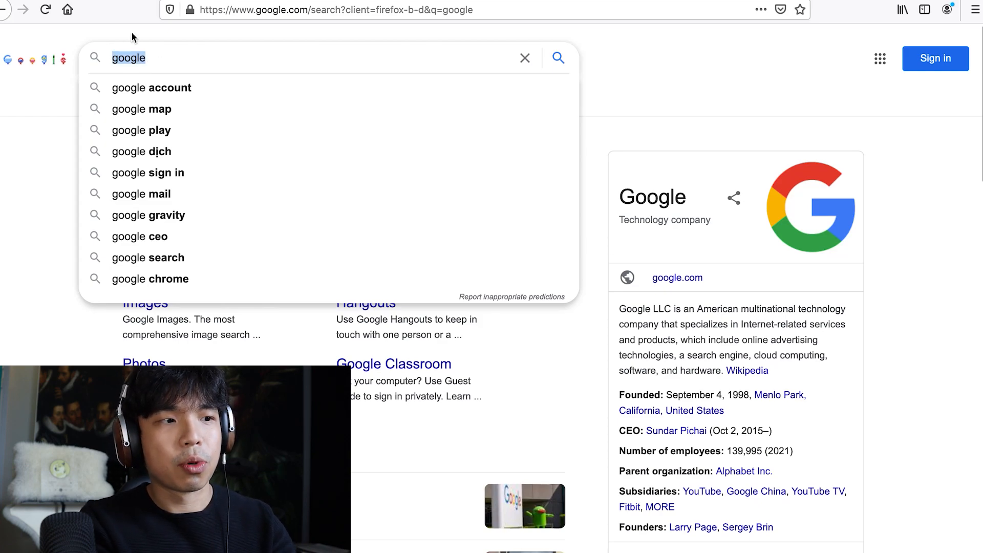
text(metamask)
From the MetaMask search result, reach the download page and MetaMask's Firefox Add-ons listing
key(Return)
click(144, 178)
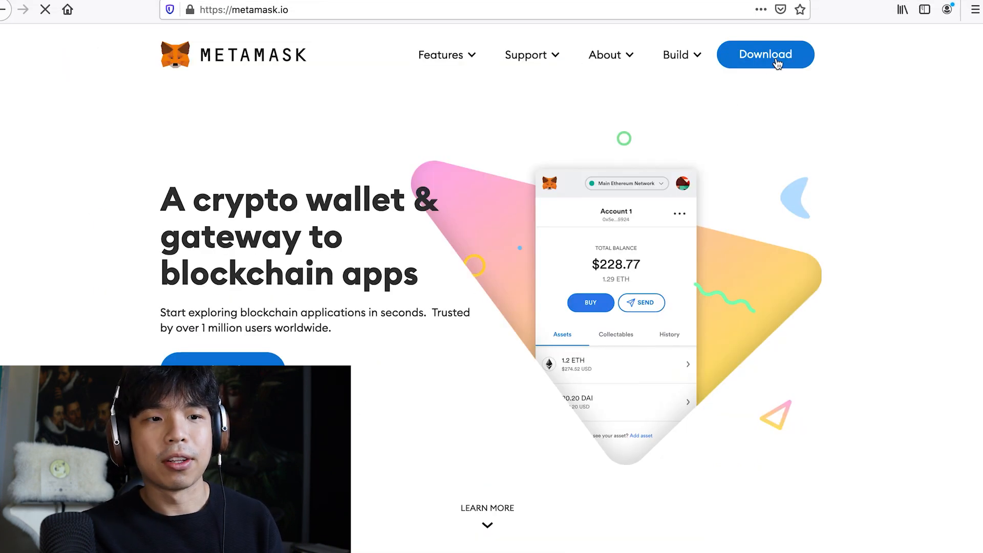
click(775, 57)
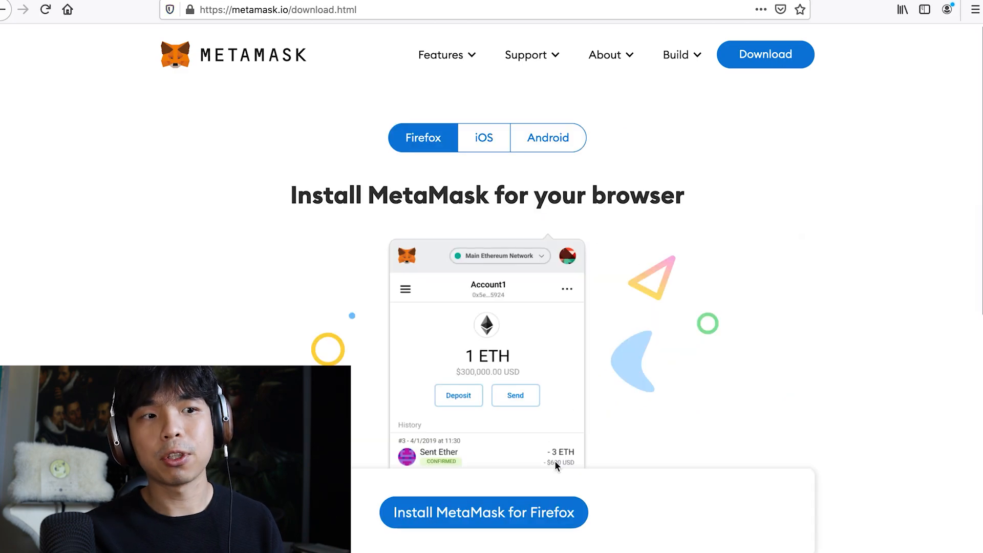
click(508, 516)
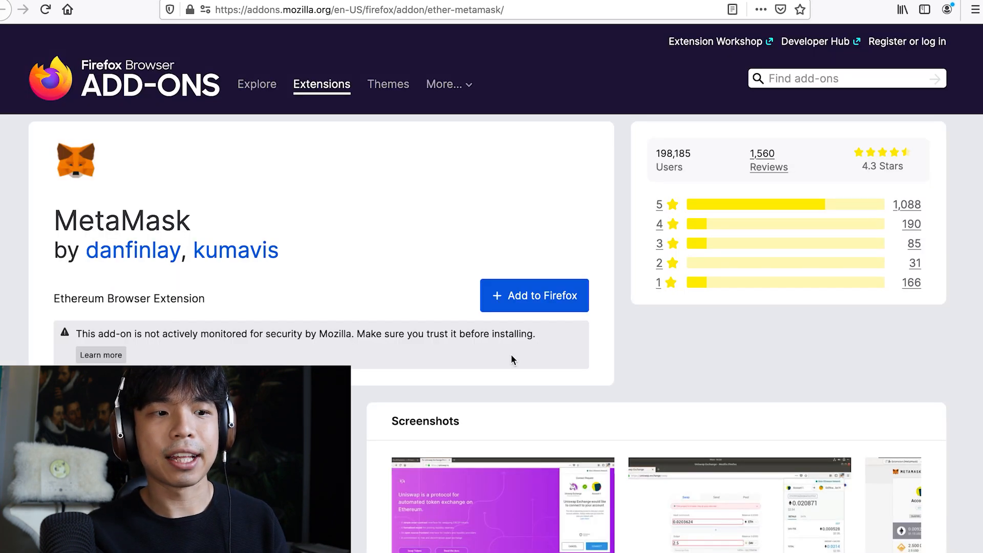
Add MetaMask to Firefox, approve its permissions and allow it in private windows
click(515, 300)
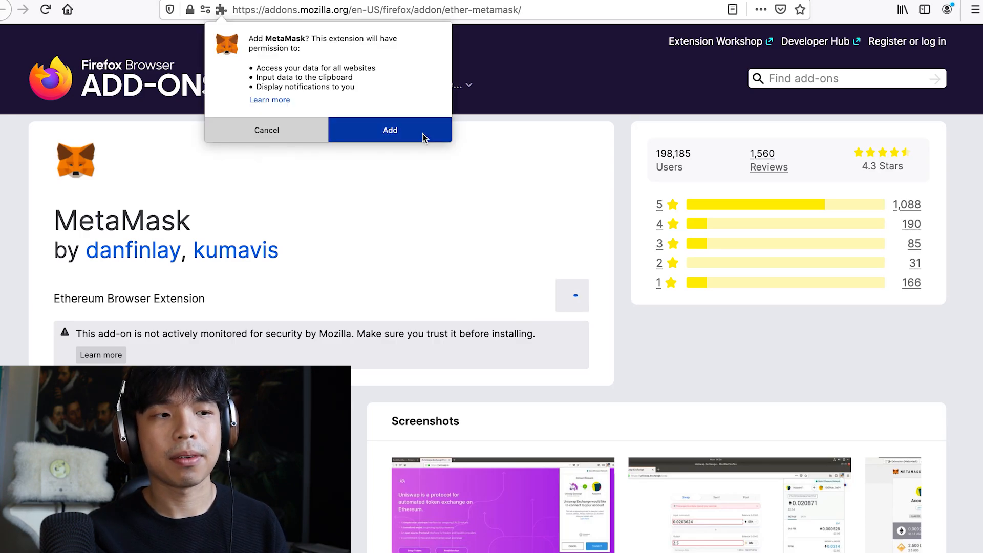
click(423, 134)
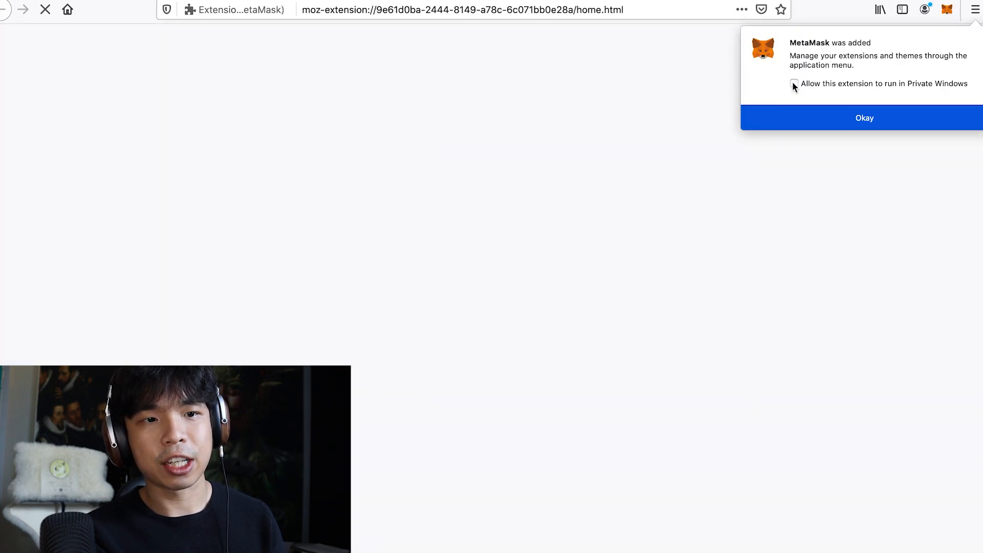
click(794, 83)
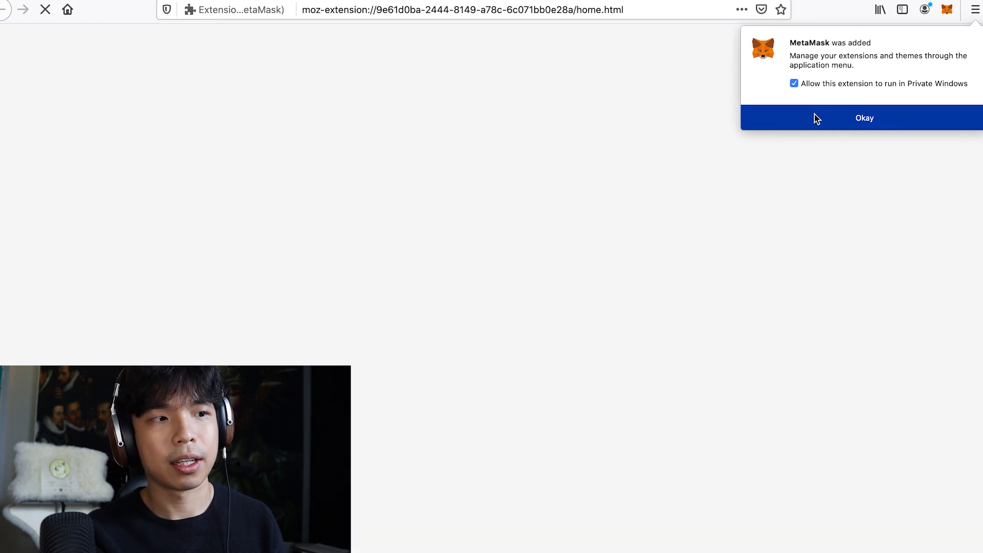
click(816, 117)
click(976, 10)
click(832, 15)
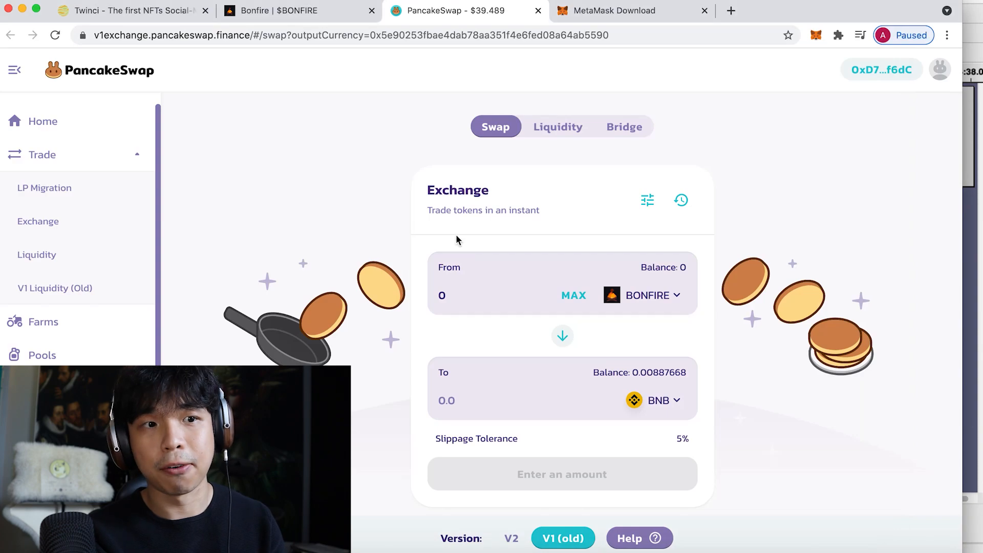
click(838, 35)
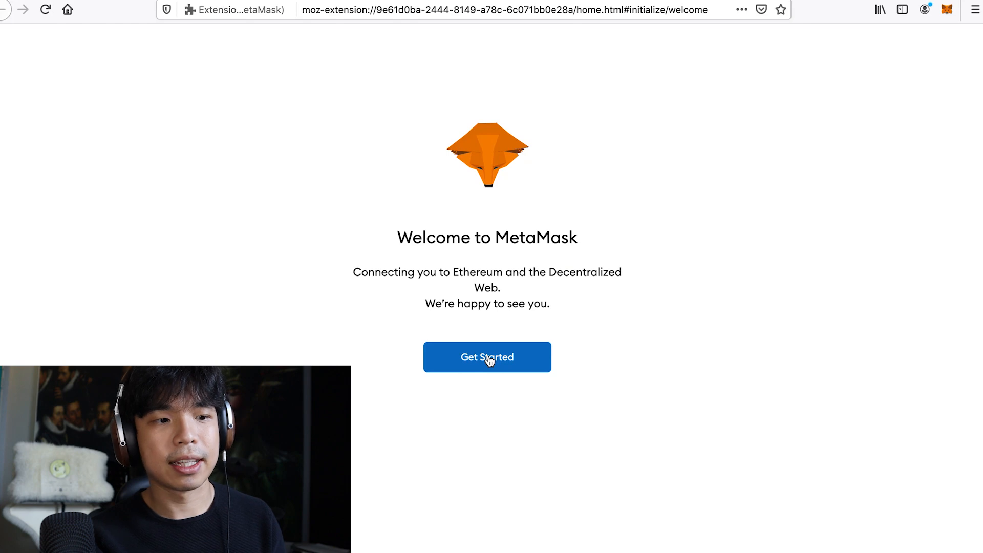
Start wallet setup, choose Create a Wallet, agree to data sharing and set a password
click(489, 357)
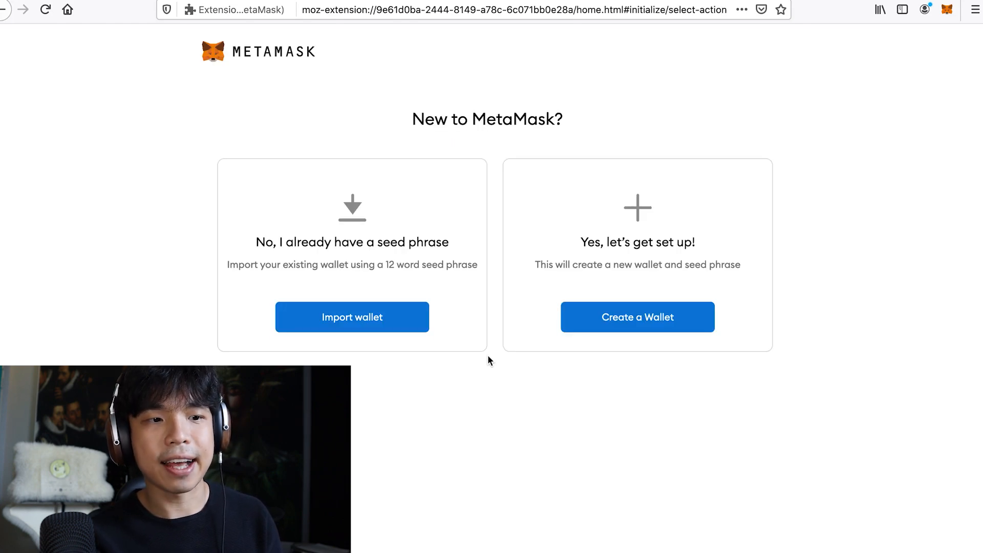
click(594, 324)
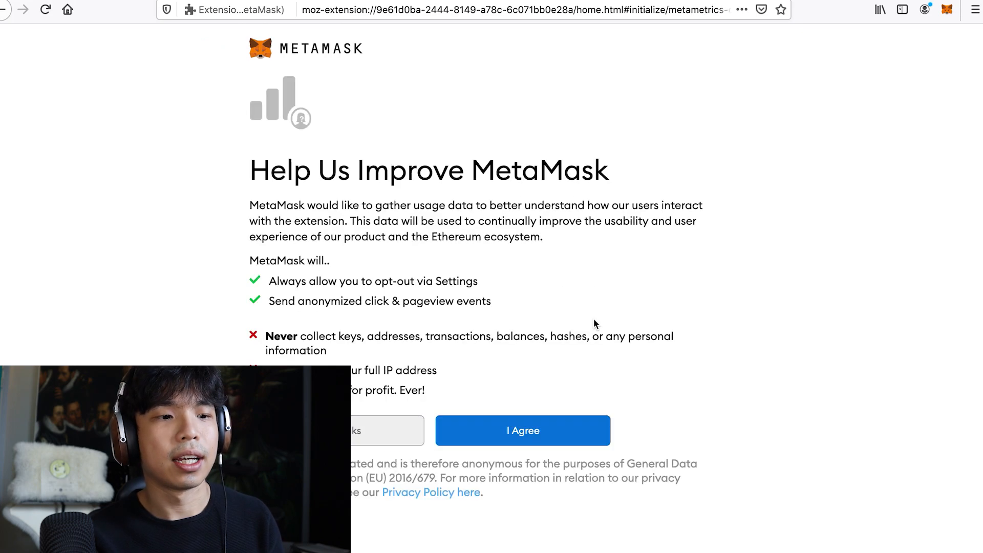
click(484, 440)
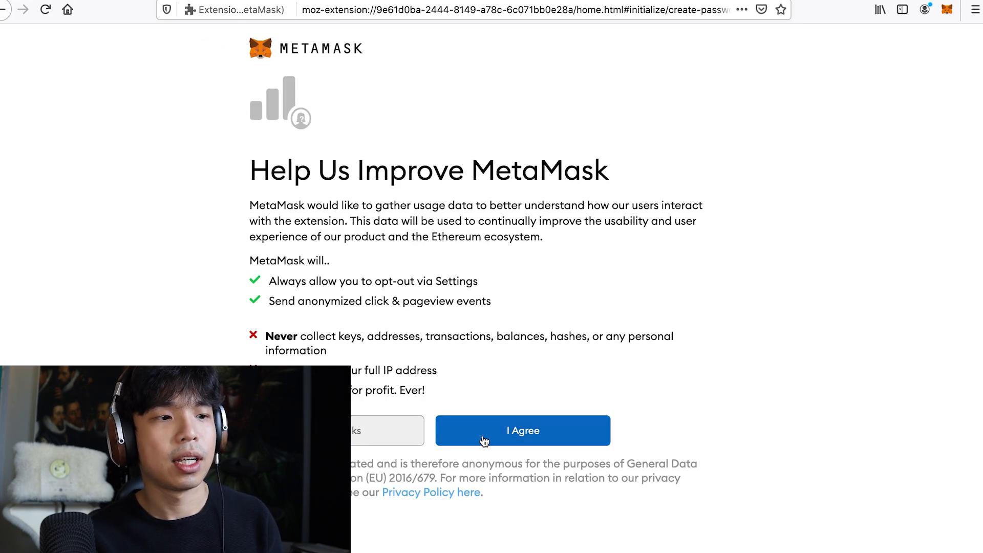
click(380, 212)
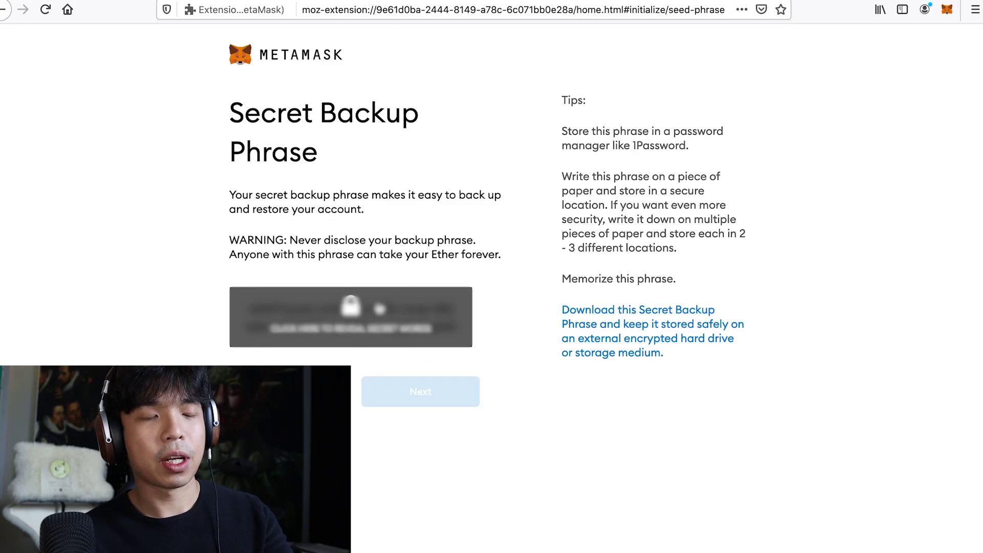
Reveal and copy the secret backup phrase, then confirm it to finish wallet creation
click(379, 307)
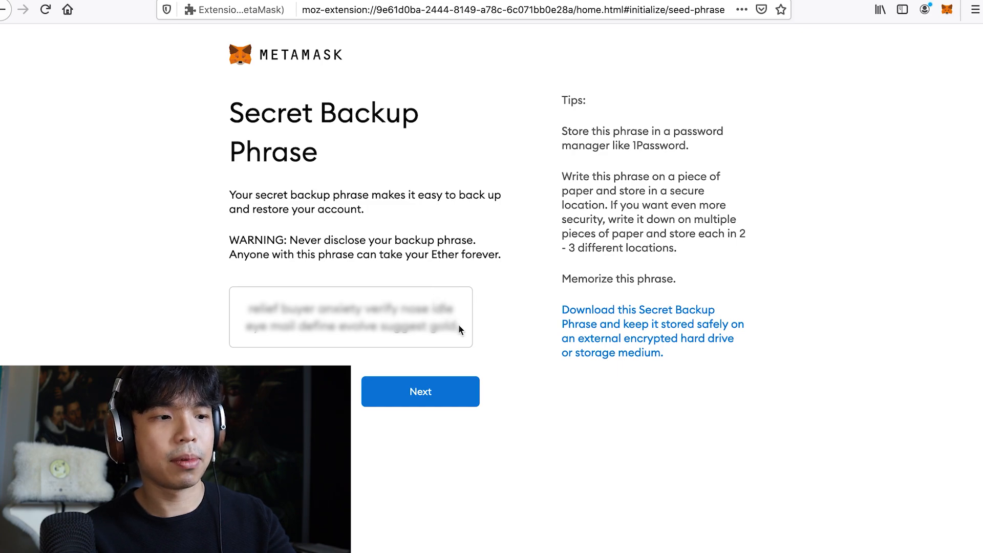
drag(461, 329, 364, 322)
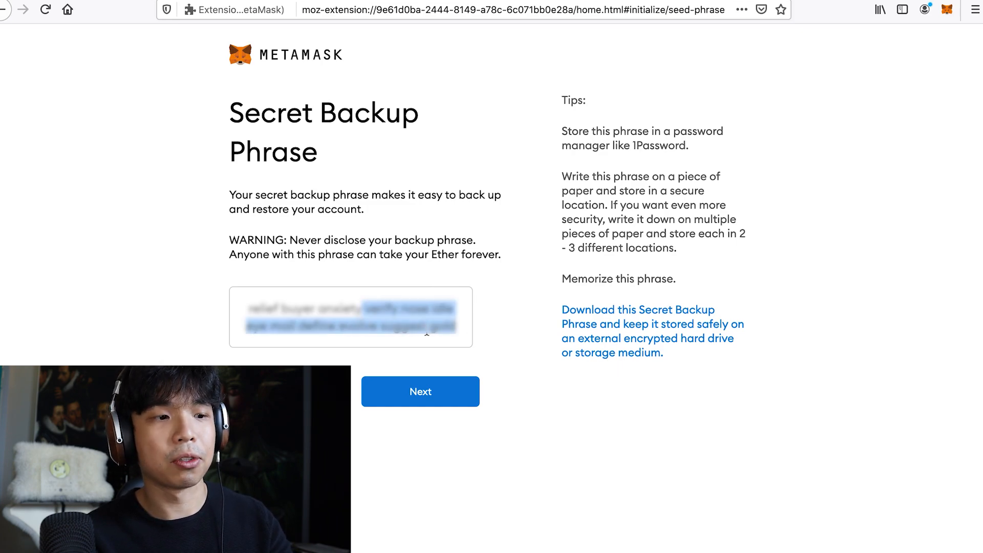
click(465, 330)
drag(463, 330, 237, 300)
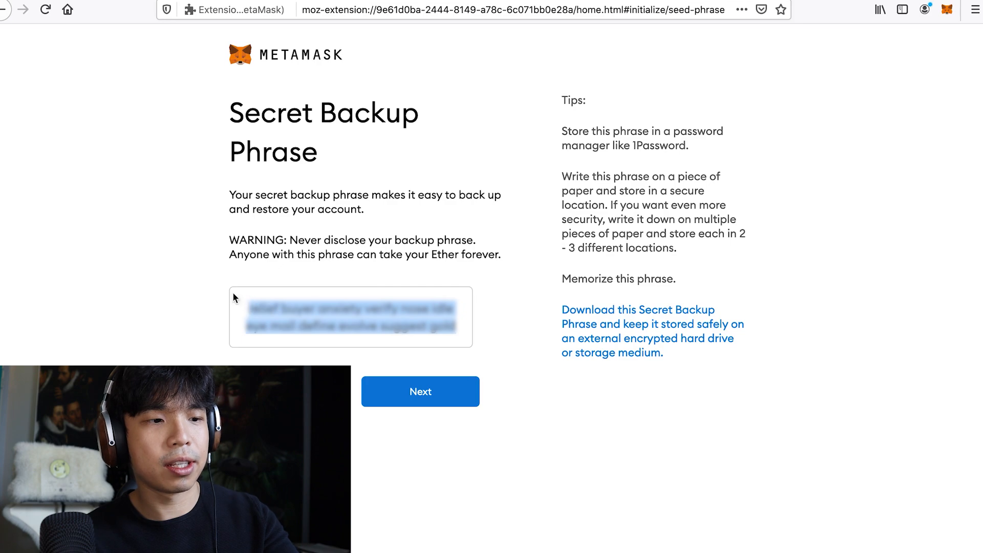
key(ctrl+c)
click(420, 391)
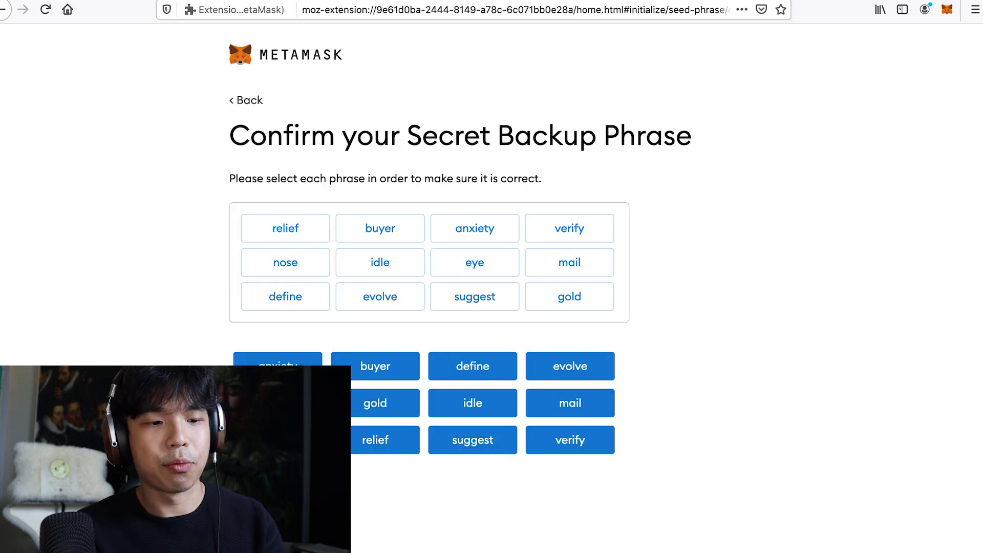
click(386, 499)
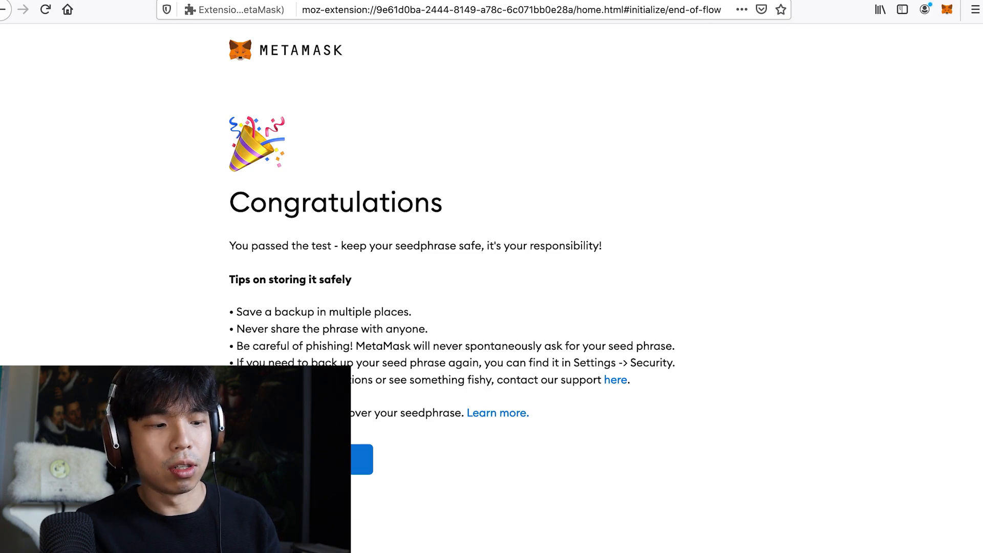
Finish setup with All Done to land on the Account 1 wallet home
click(361, 459)
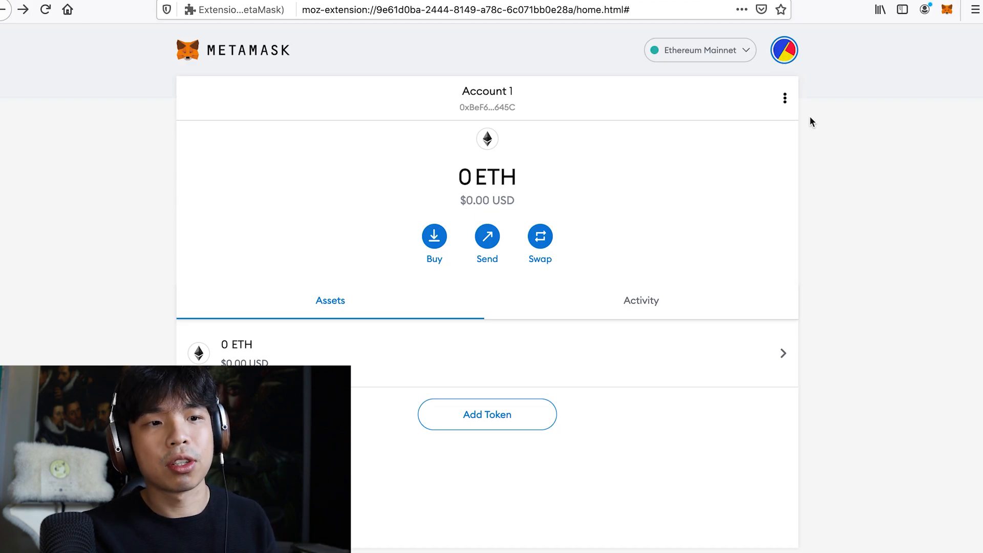
Add BSC Mainnet as a Custom RPC network with its RPC URL, chain ID, symbol and explorer, and save
click(728, 50)
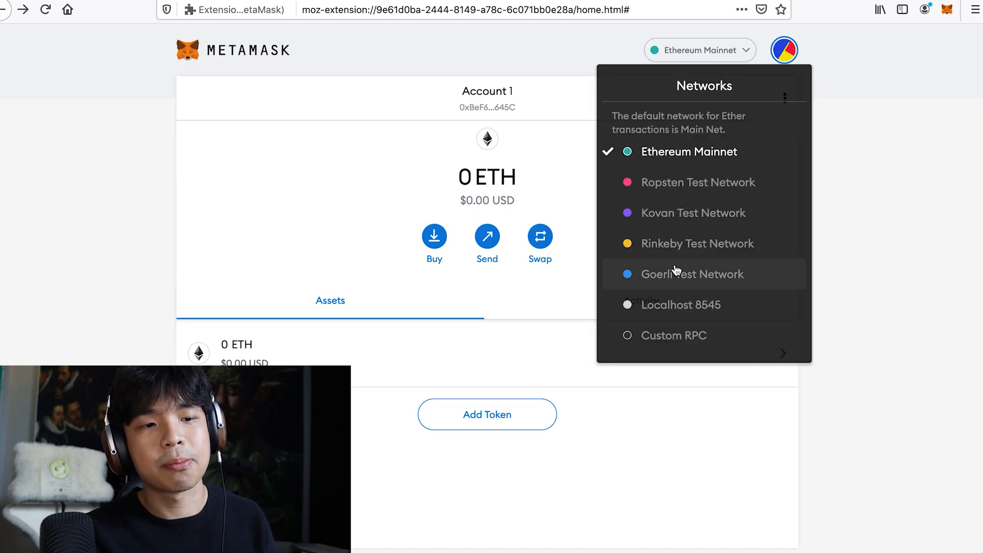
click(668, 336)
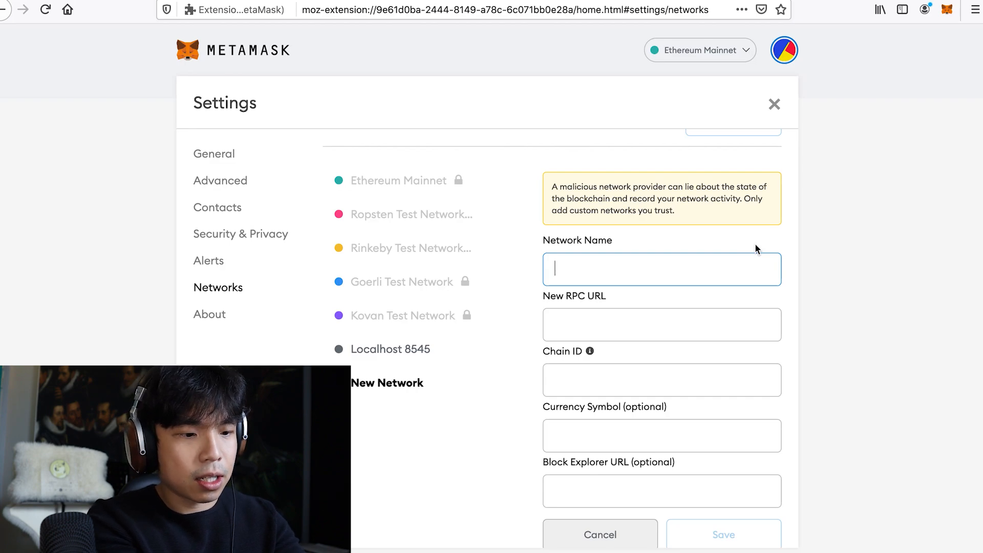
text(BSC Mainnet)
key(Tab)
text(h)
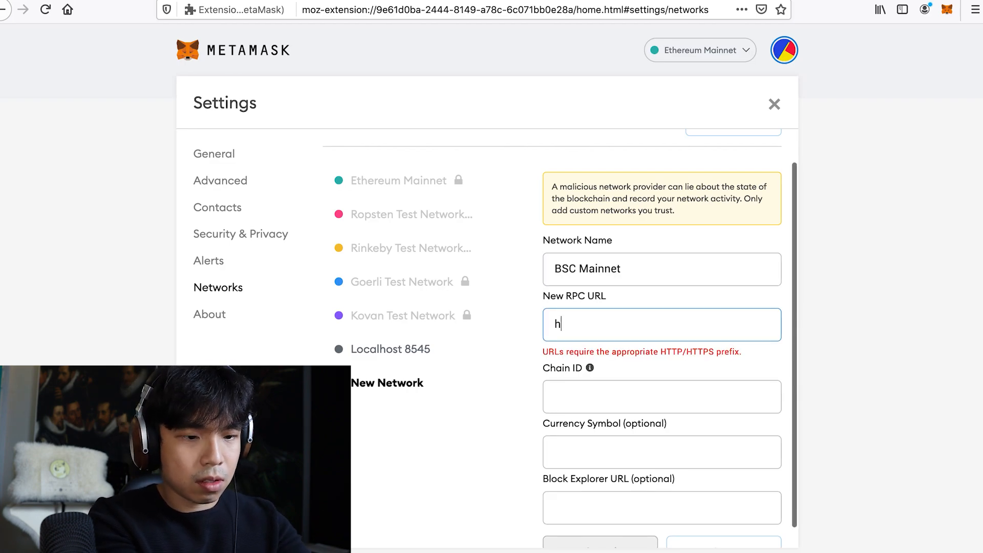
text(ttps://bsc-dataseed1.)
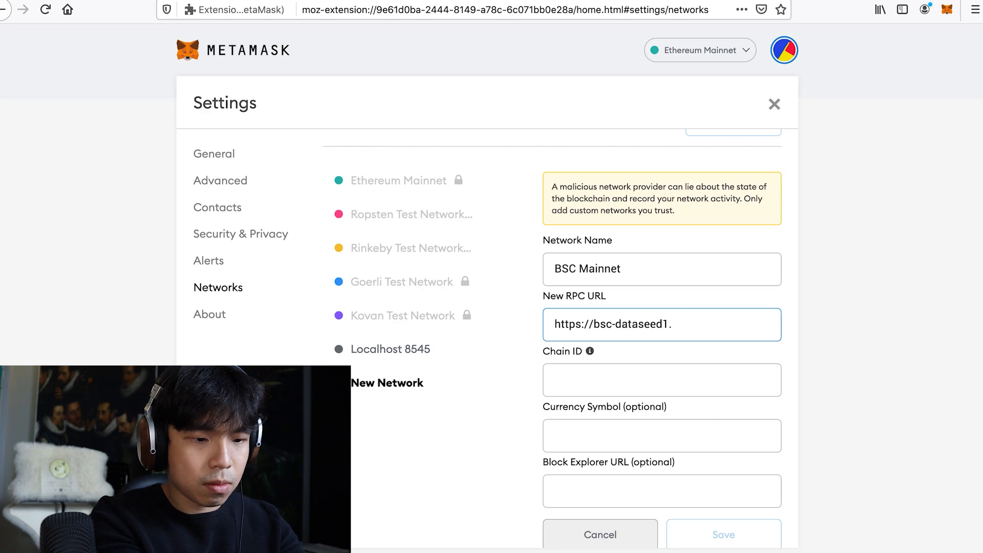
text(binance.org)
key(Tab)
text(56)
key(Tab)
text(BNB)
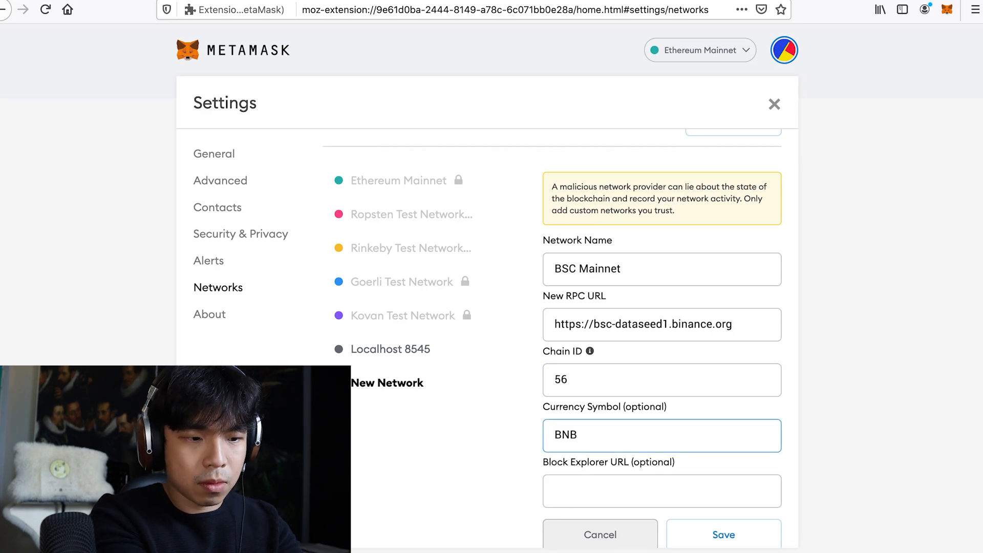
key(Tab)
text(https://bscscan)
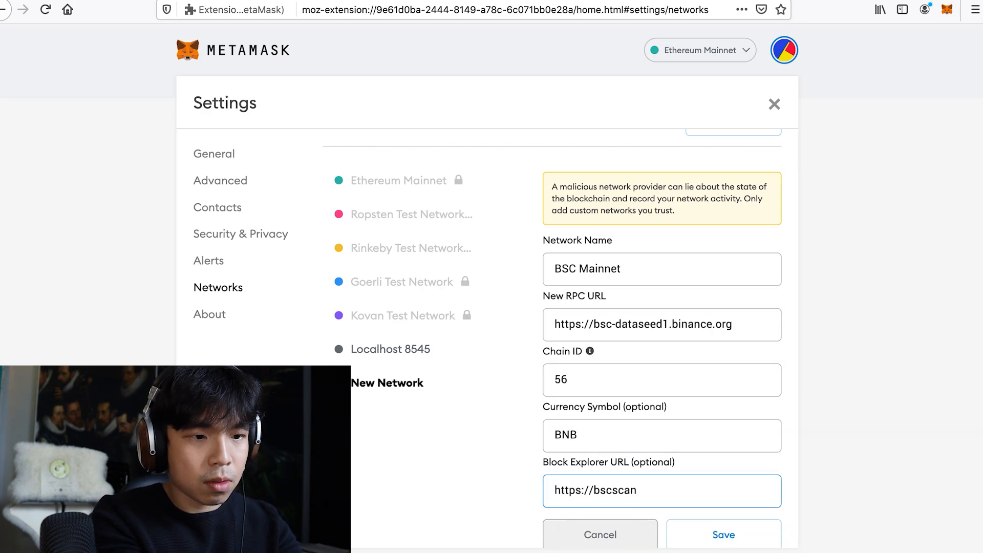
text(.com/)
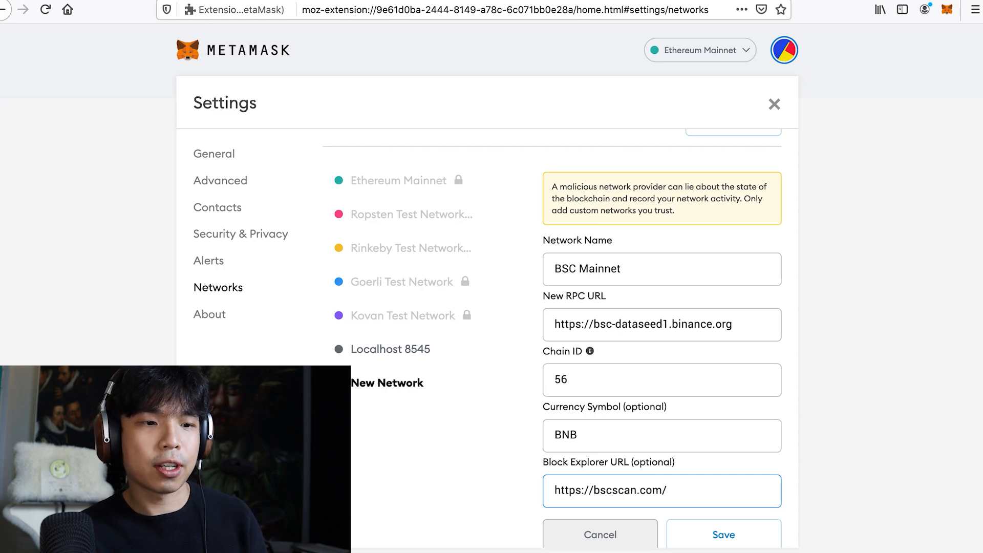
click(724, 535)
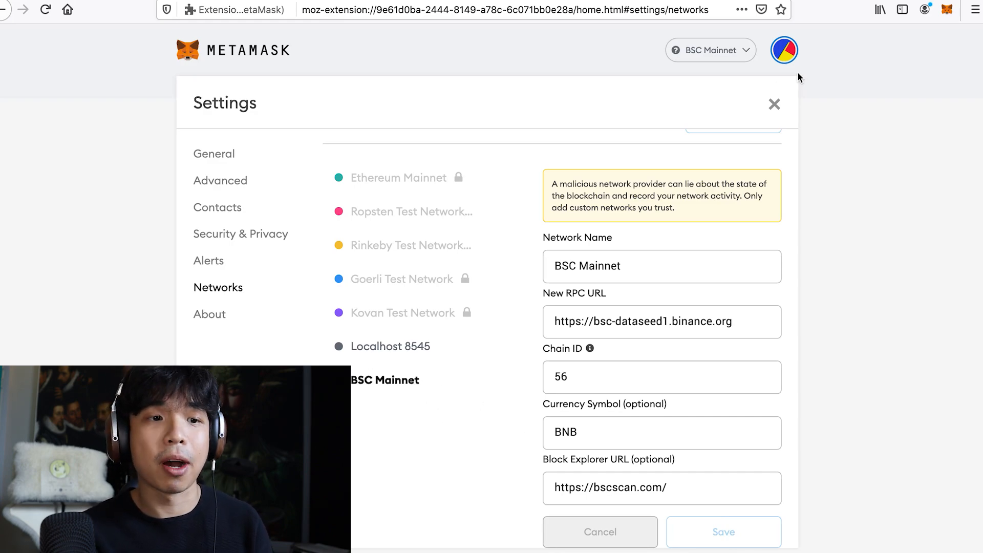
Return to the account and verify BSC Mainnet is the checked active network
click(775, 104)
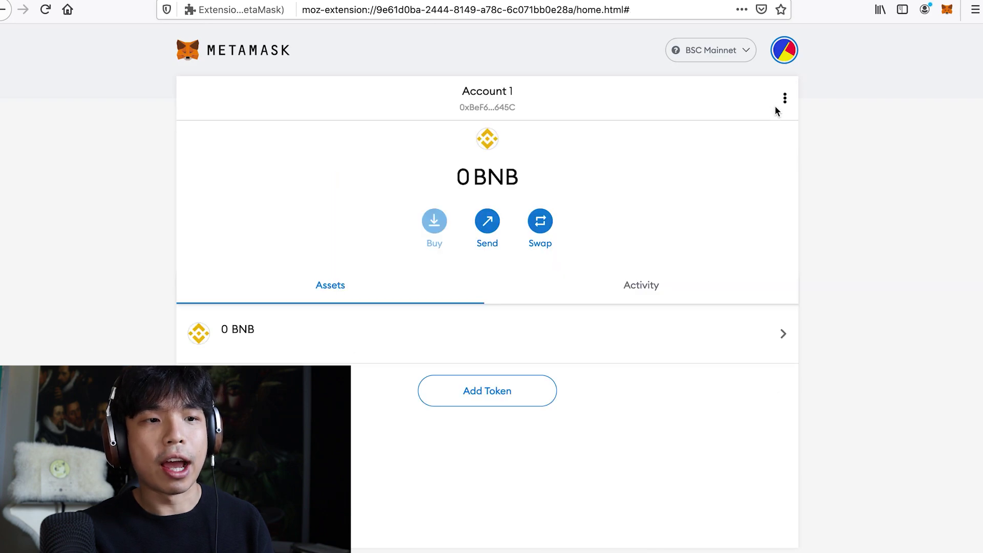
click(728, 54)
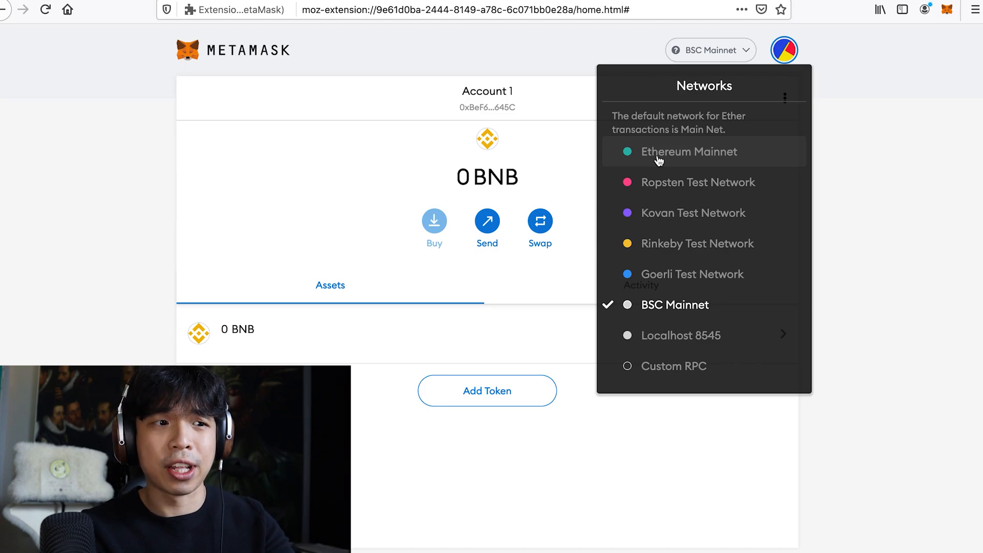
key(ctrl+l)
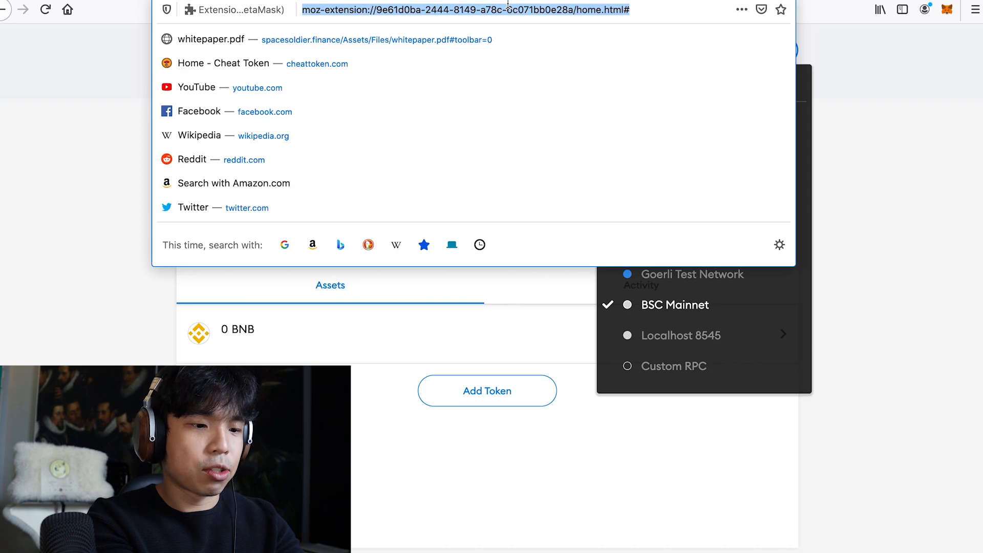
text(panca)
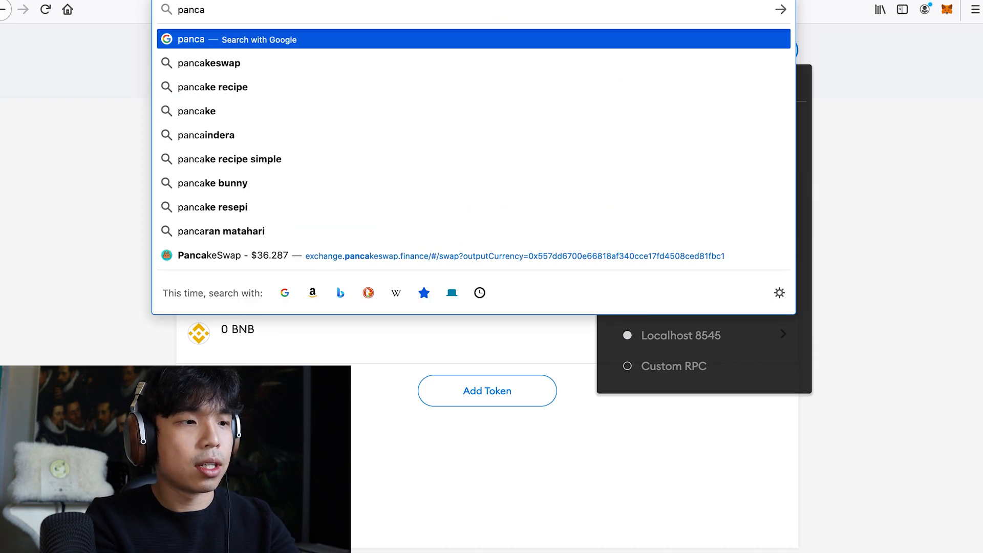
Open pancakeswap.finance and connect MetaMask Account 1 to it
click(447, 62)
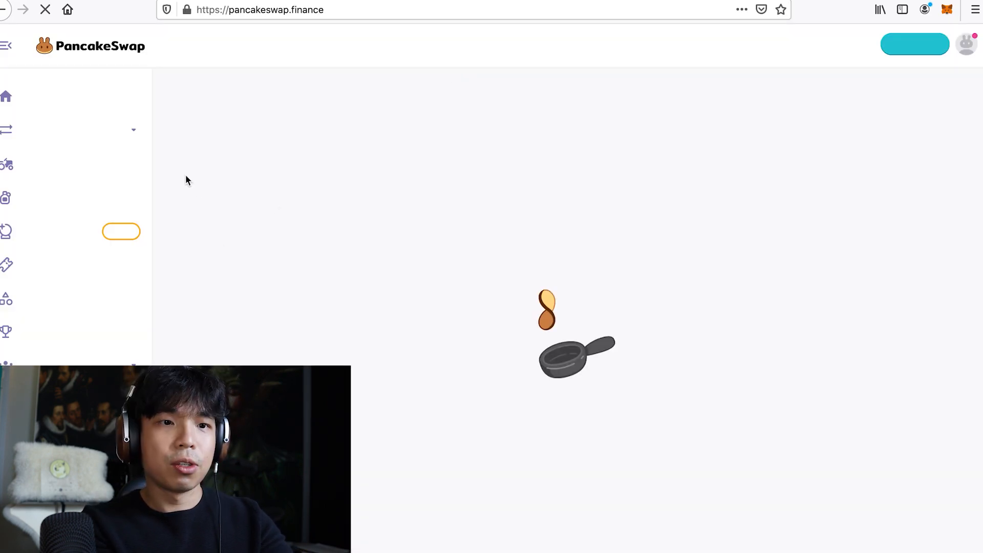
click(907, 47)
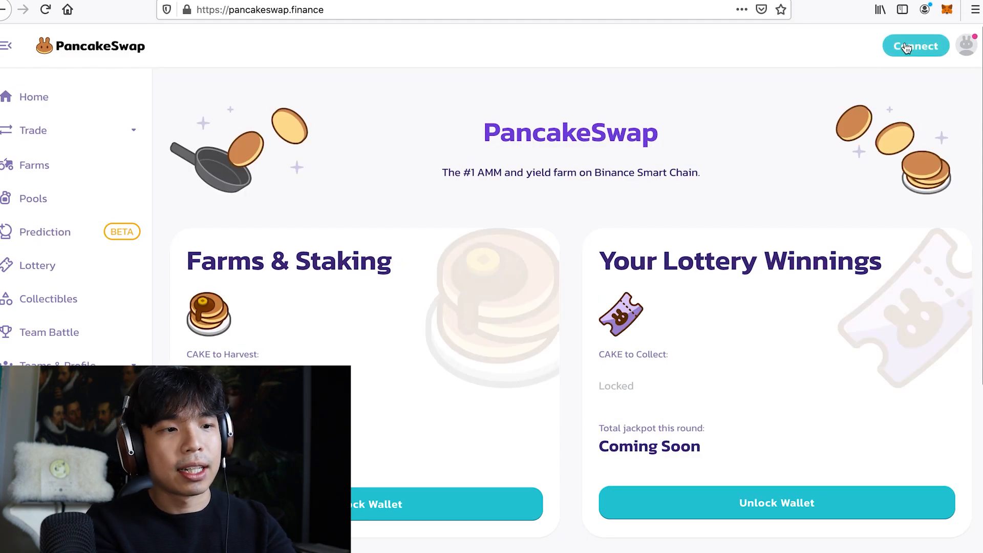
click(511, 206)
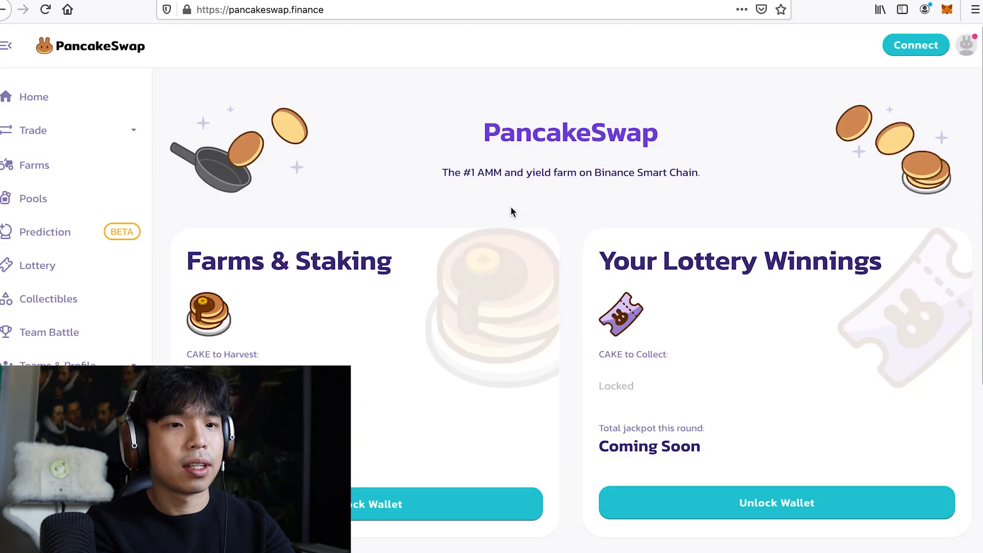
click(582, 483)
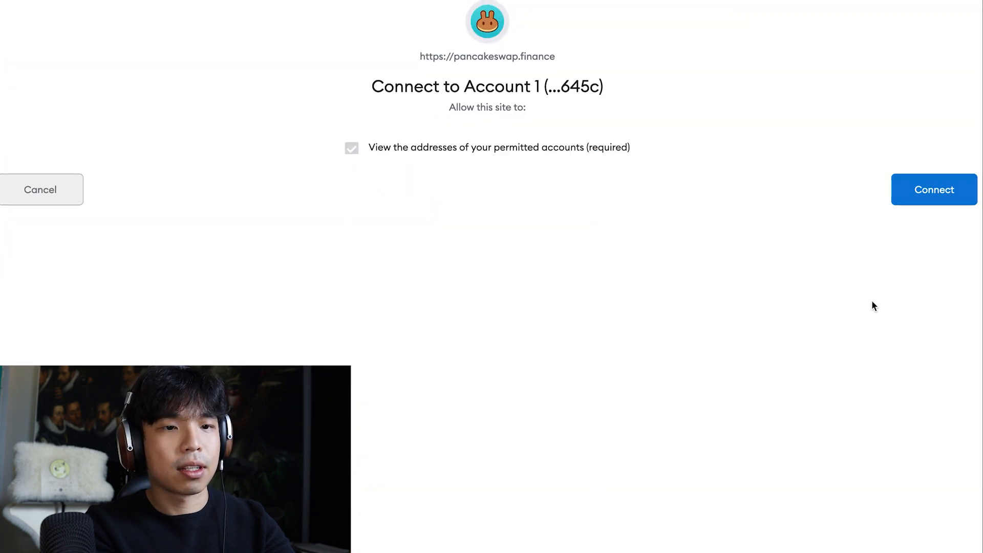
click(943, 193)
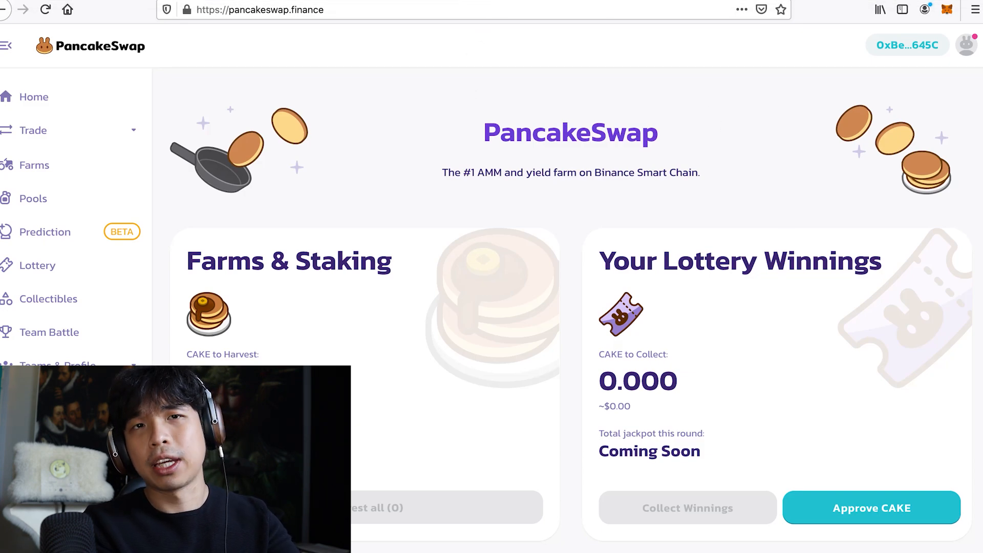
Search for the SafeMoon website, open its Buy Now page and copy the token contract address
key(ctrl+t)
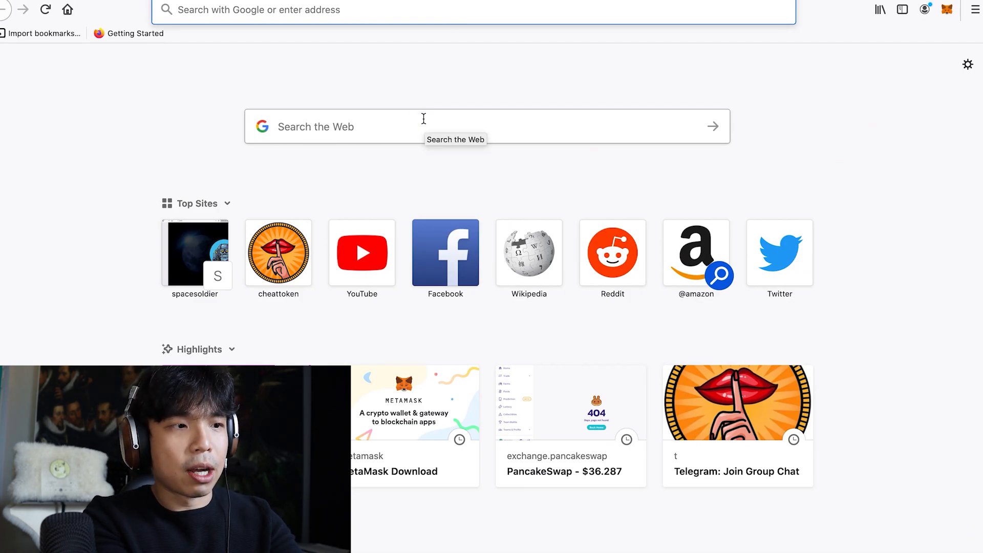
text(safe)
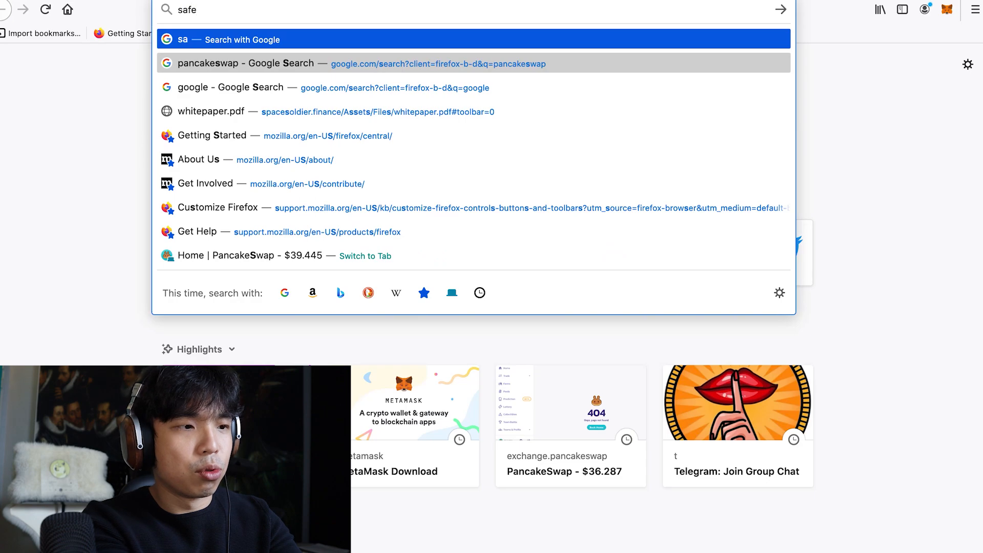
text(moon website)
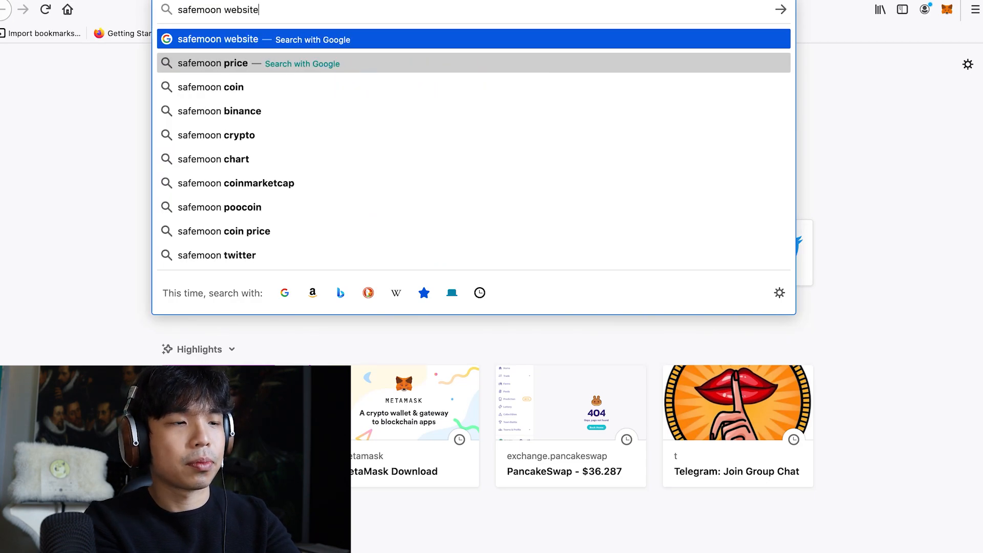
key(Return)
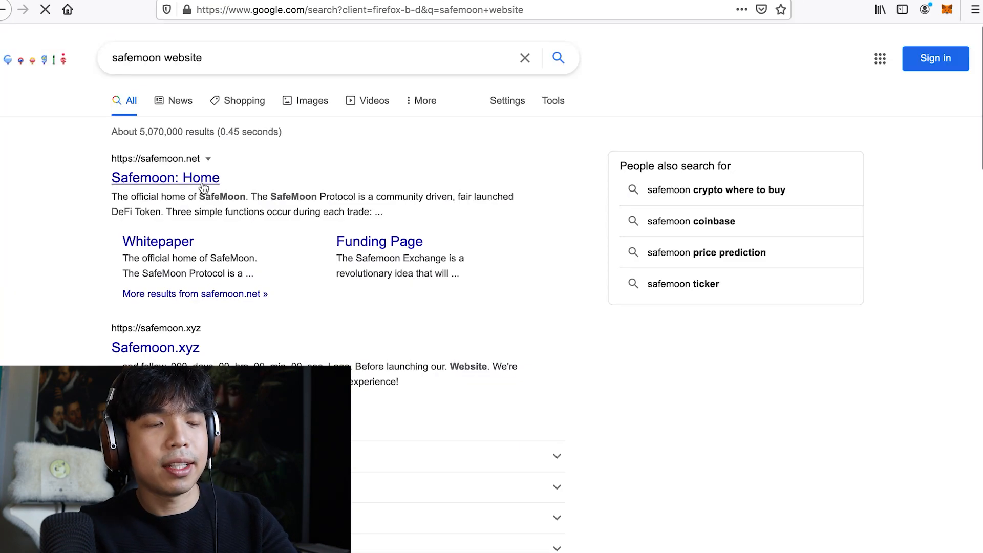
click(203, 185)
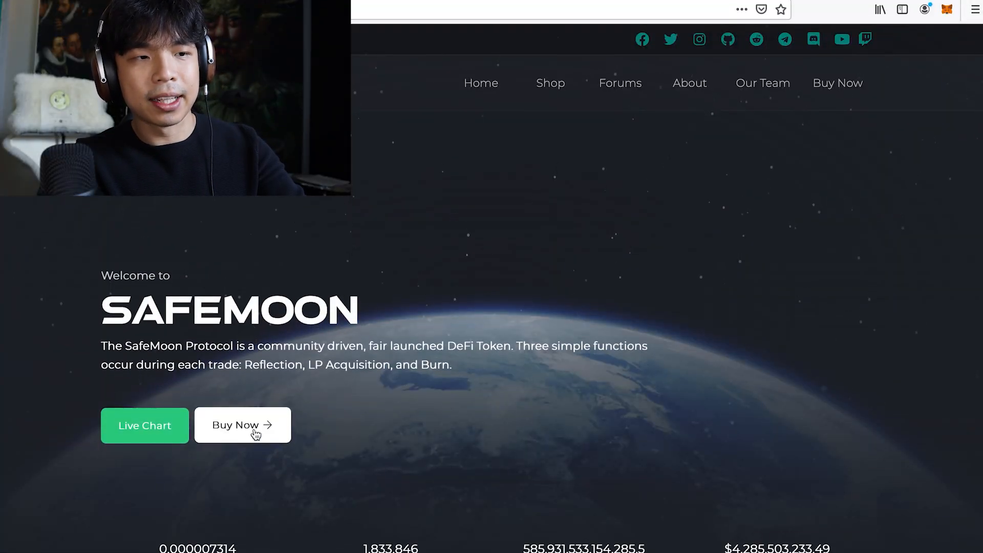
click(256, 434)
scroll(492, 307, down, 1)
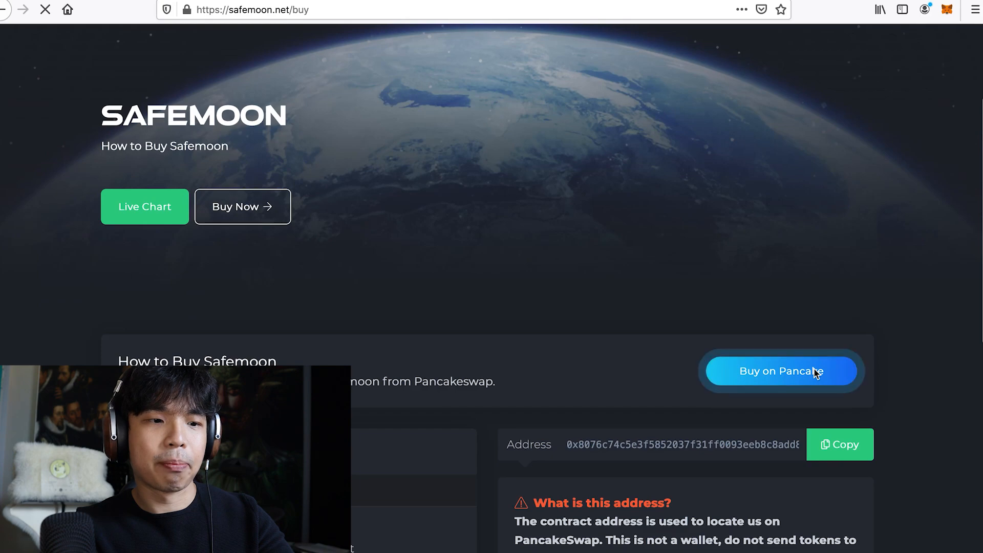
click(816, 373)
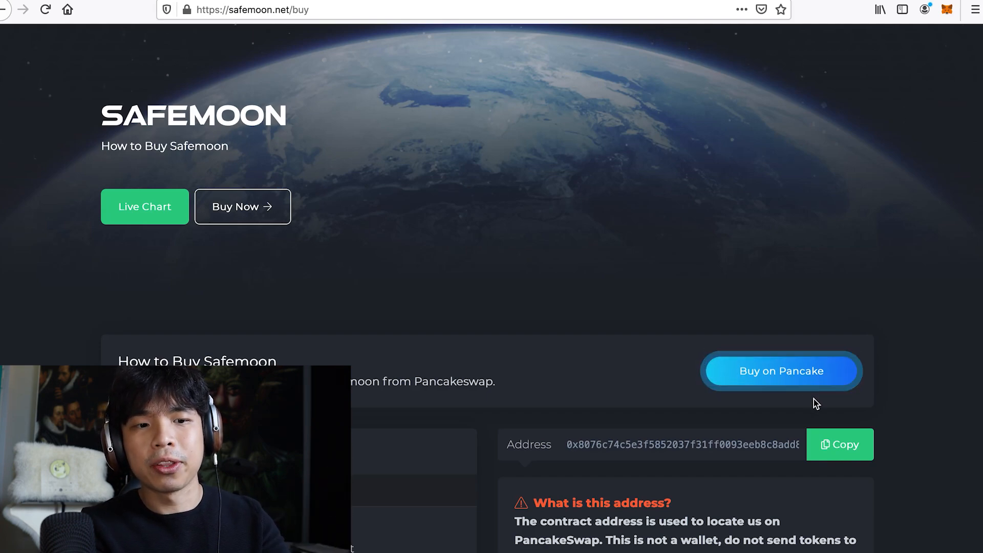
click(842, 453)
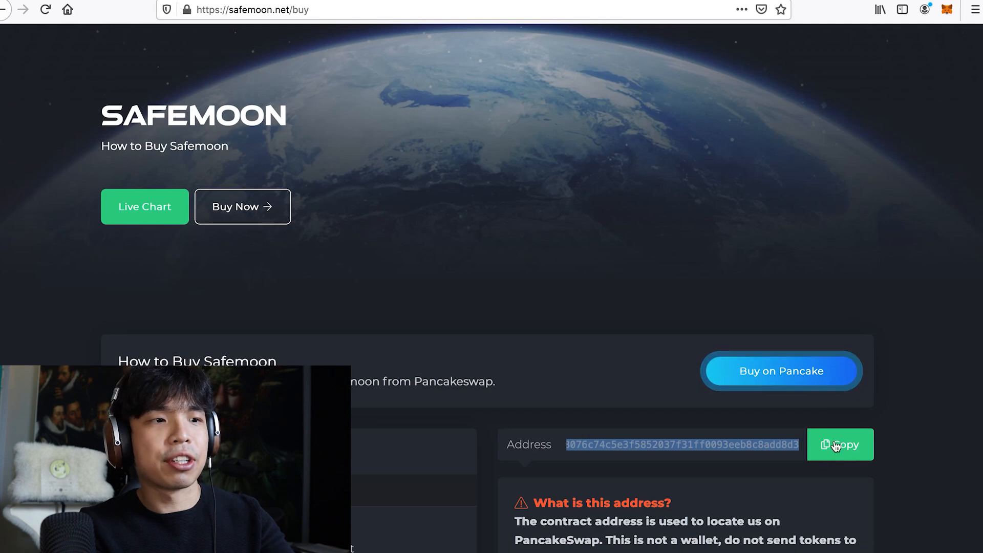
Back on PancakeSwap, go to Trade > Exchange and switch to the V1 (old) exchange
key(ctrl+Tab)
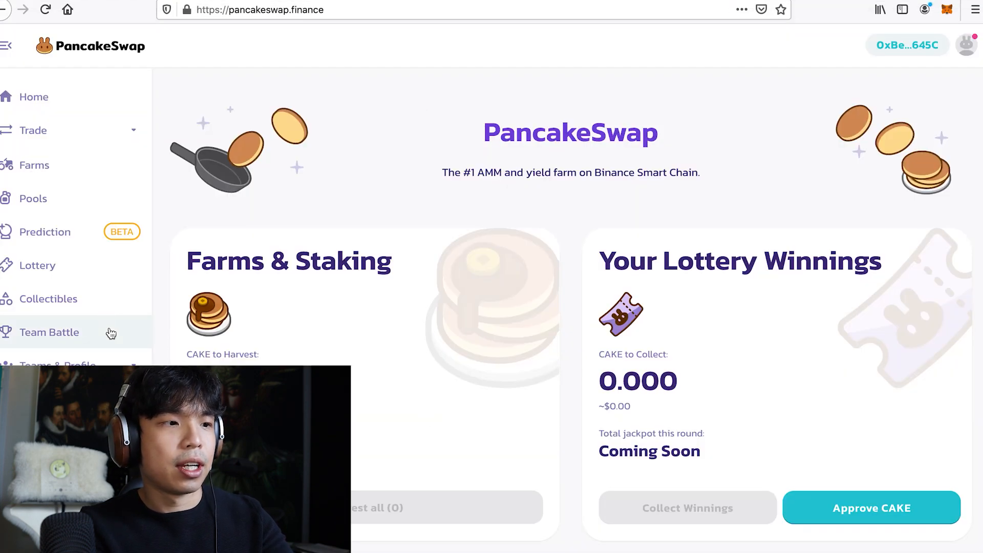
click(42, 130)
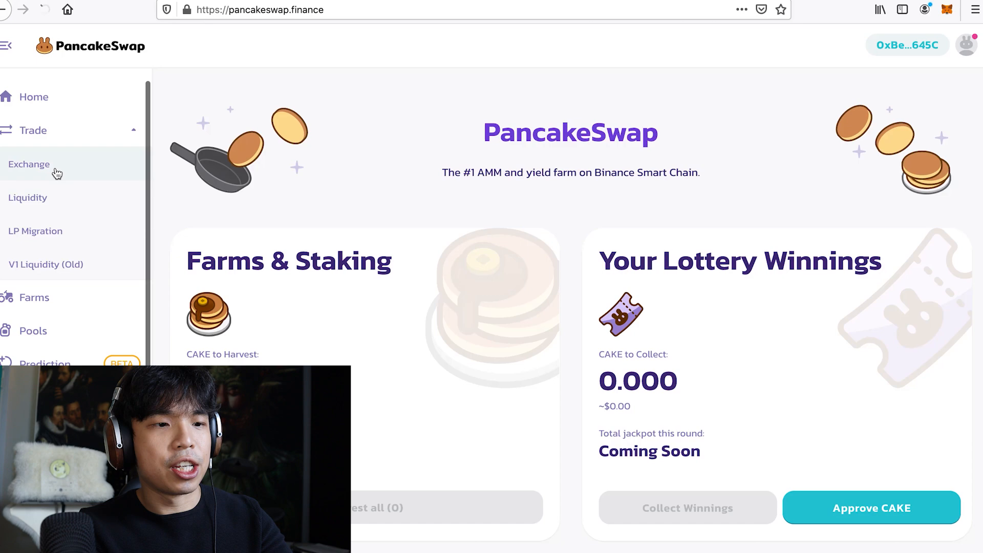
click(29, 164)
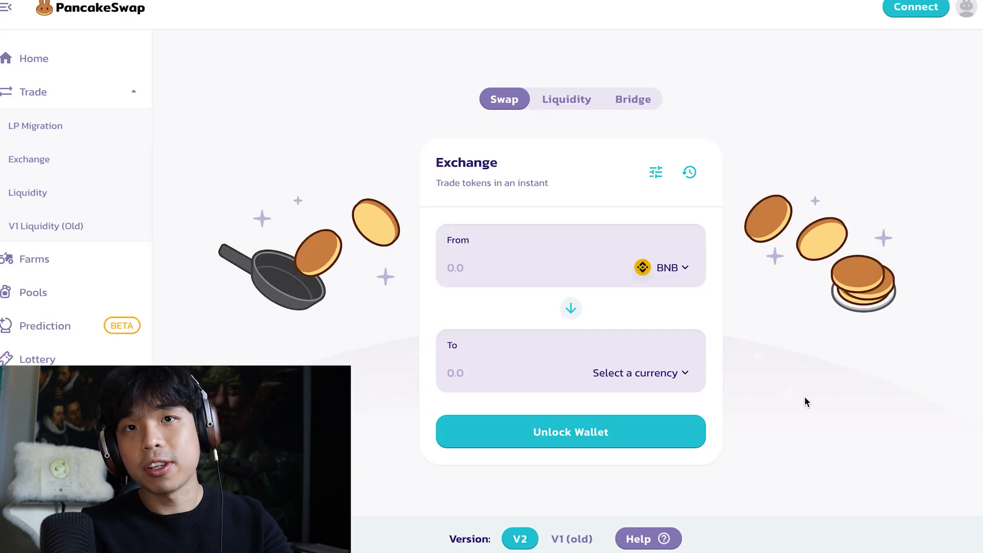
click(569, 540)
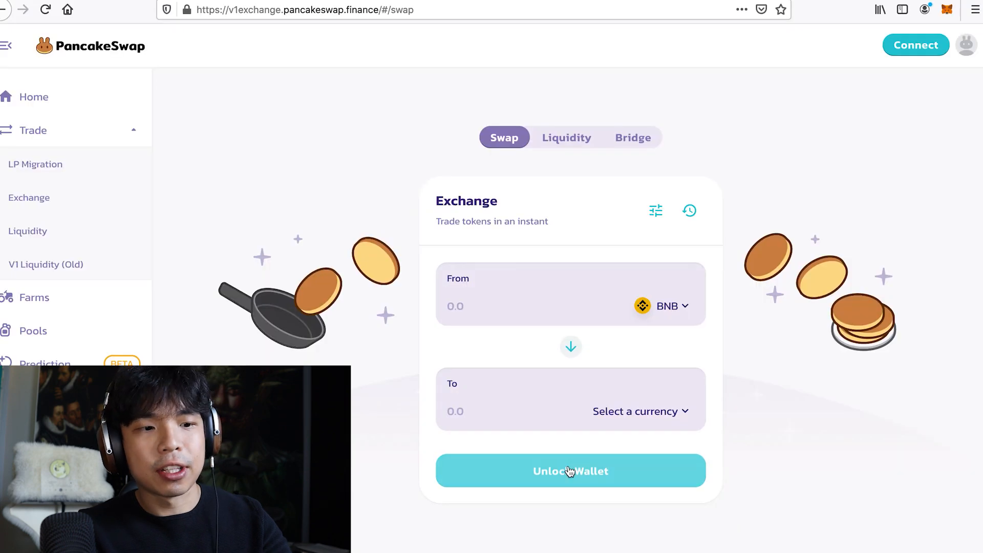
Unlock the wallet on the V1 exchange by connecting MetaMask Account 1
click(569, 470)
click(522, 203)
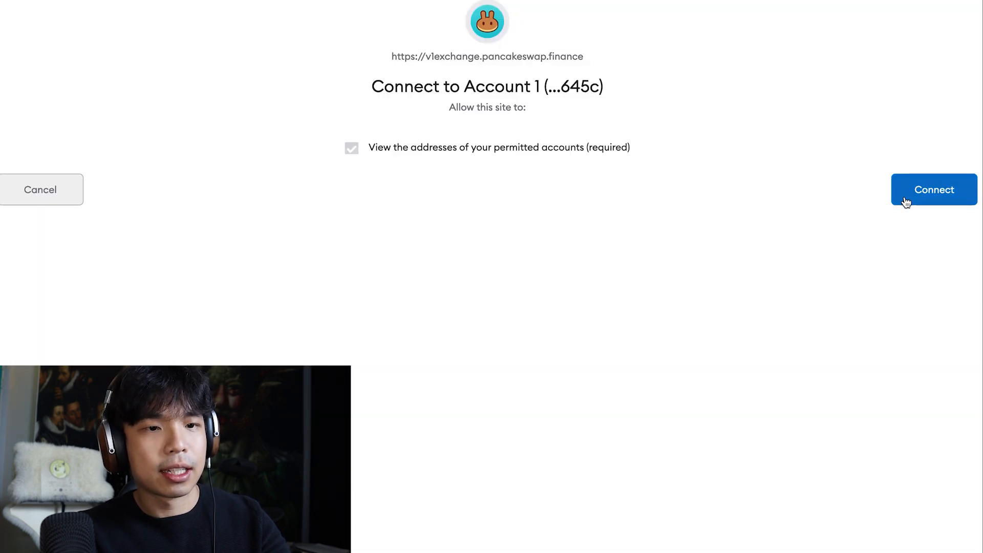
click(932, 189)
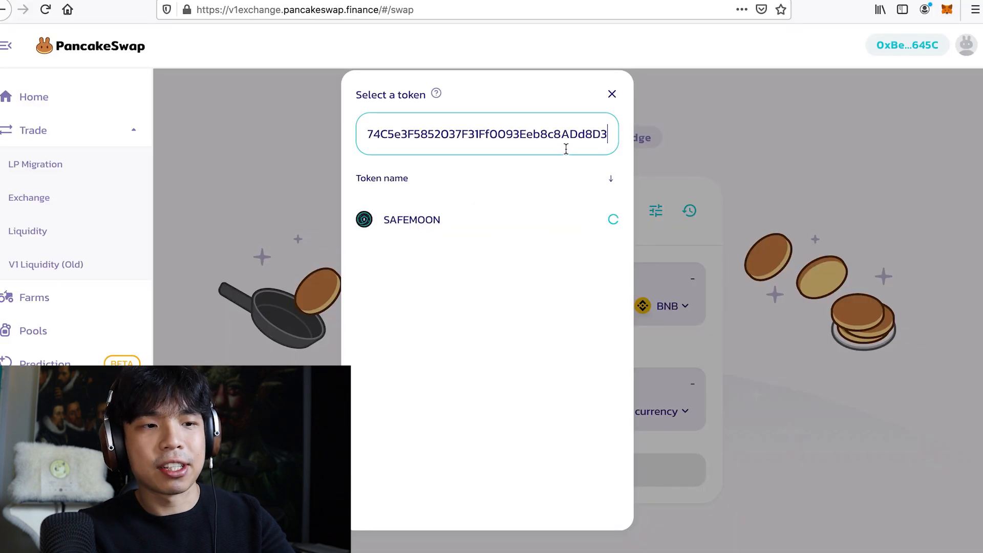
Select SAFEMOON as the To token and acknowledge its trading notice
click(555, 216)
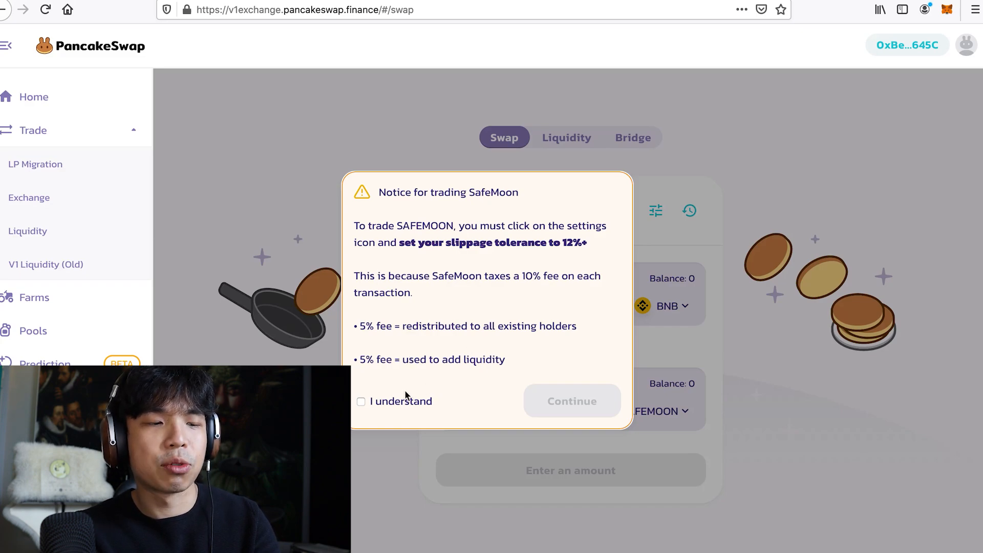
click(362, 402)
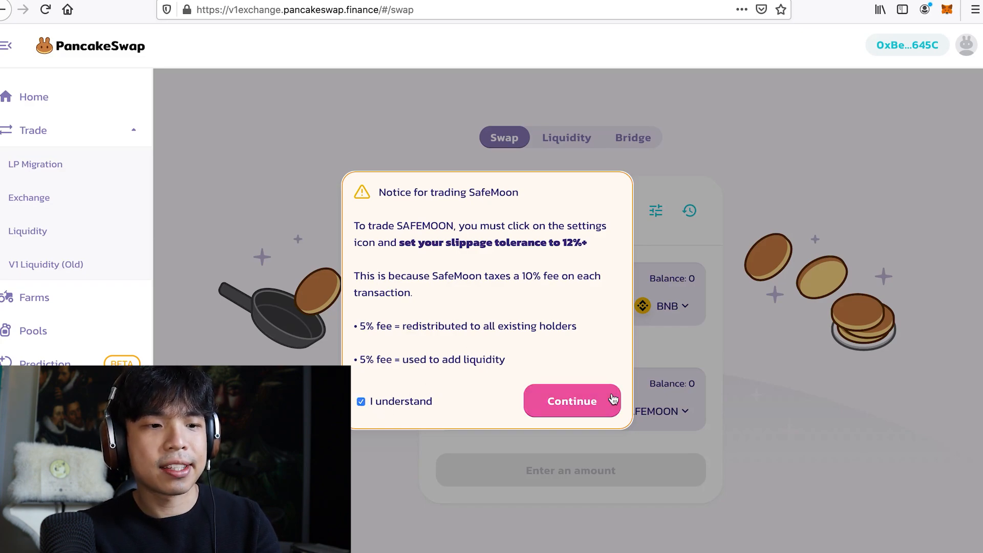
click(592, 401)
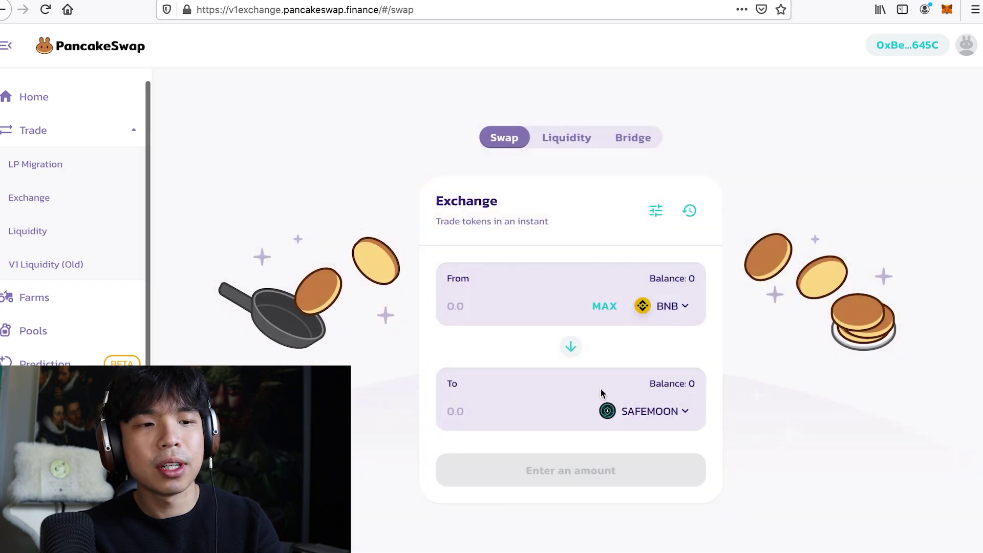
Raise the swap's slippage tolerance from 0.8% to 11% in settings
click(656, 209)
double_click(538, 280)
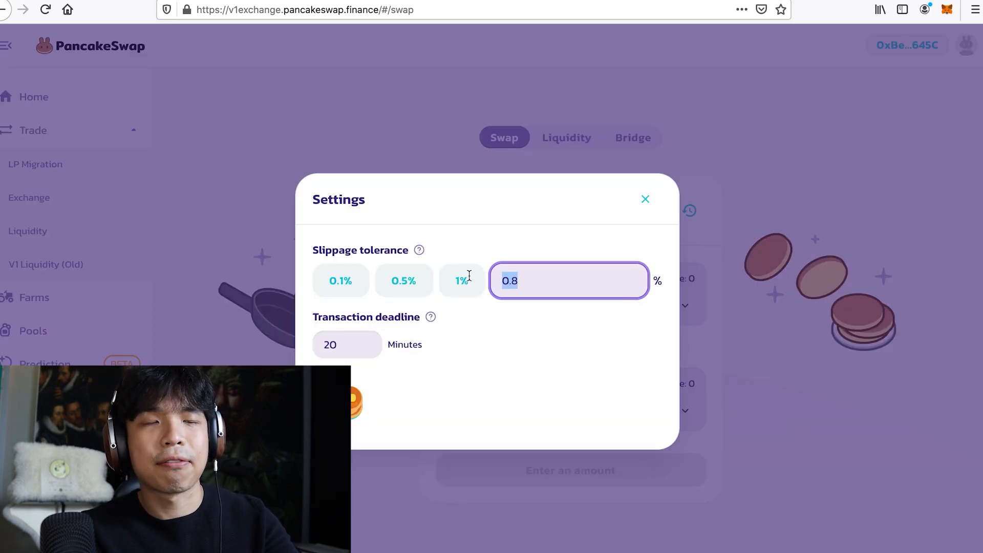
text(11)
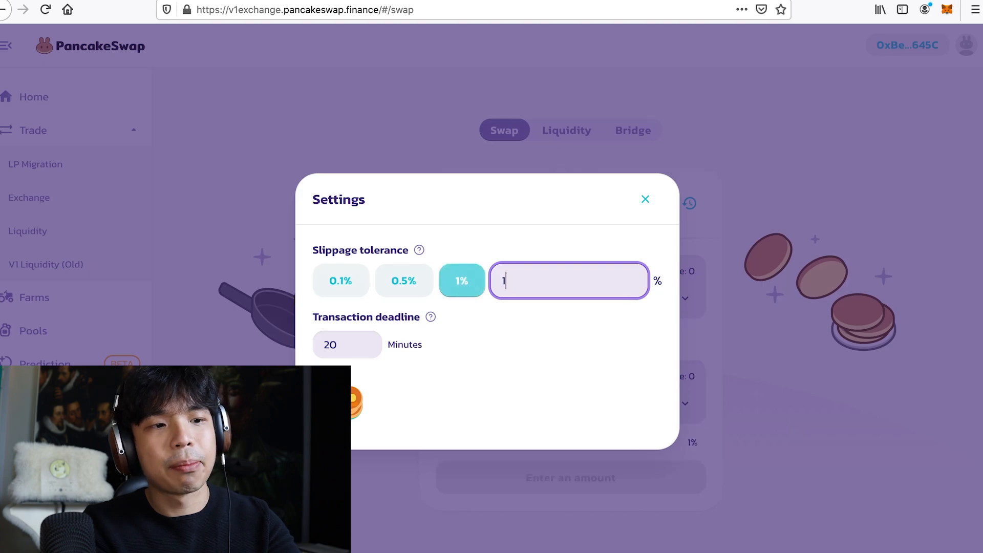
click(645, 189)
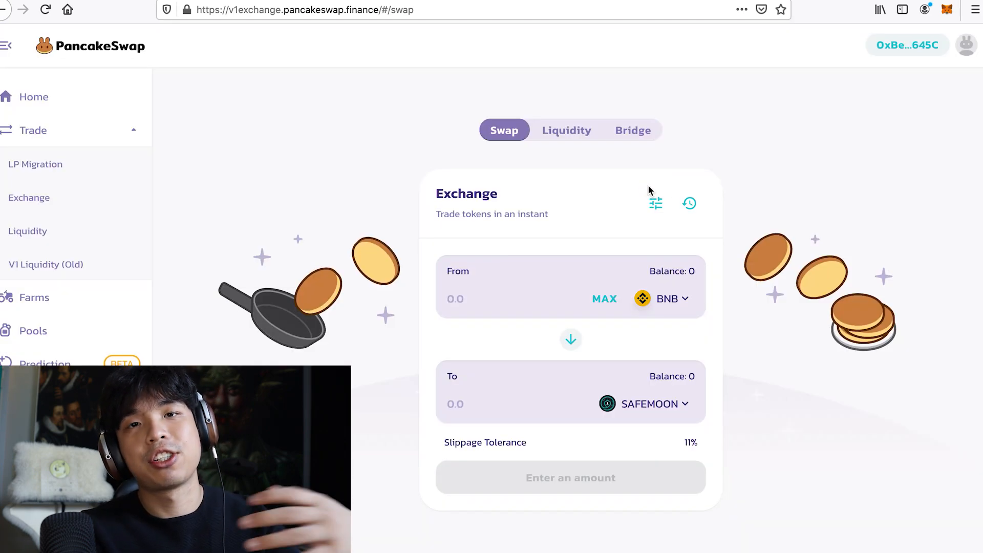